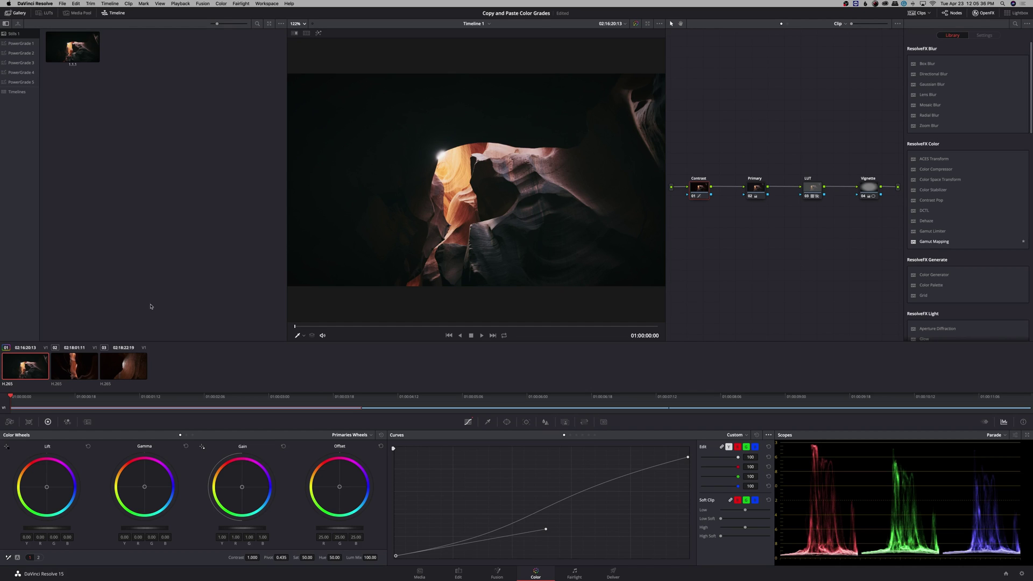
# Paste the previous clip's grade onto clip 02 with Cmd+V
pyautogui.click(78, 369)
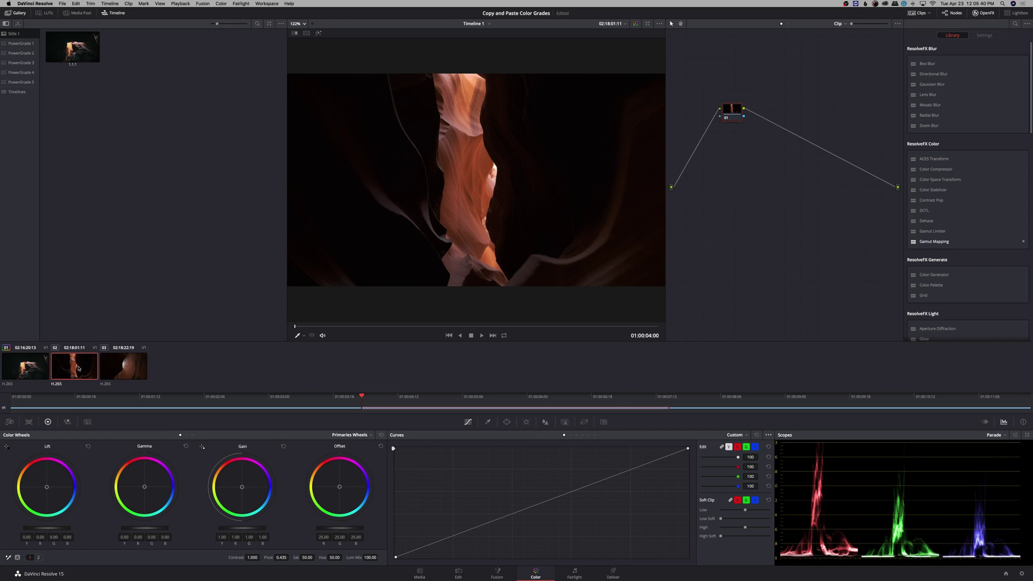
pyautogui.press('super+v')
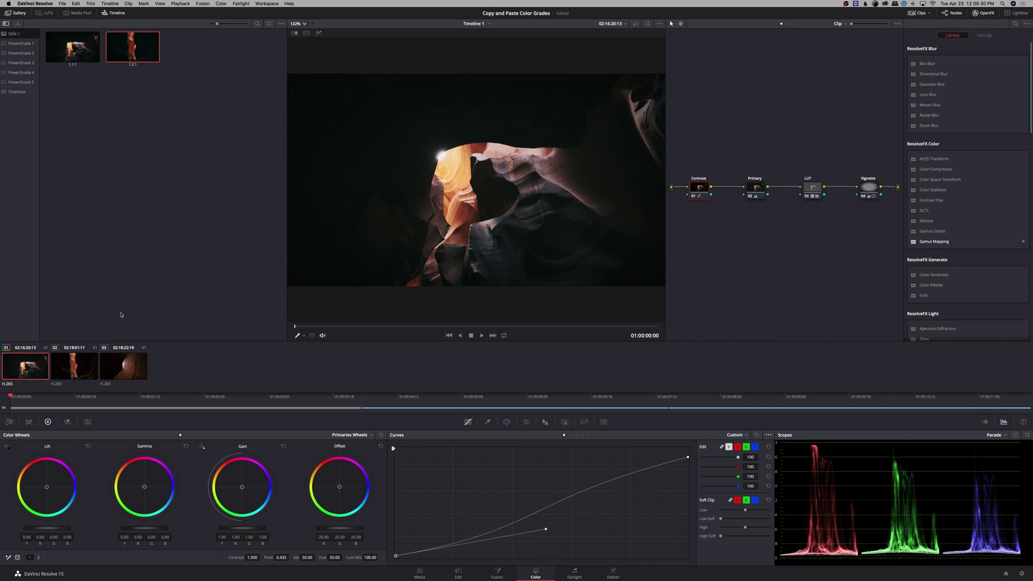
pyautogui.click(73, 368)
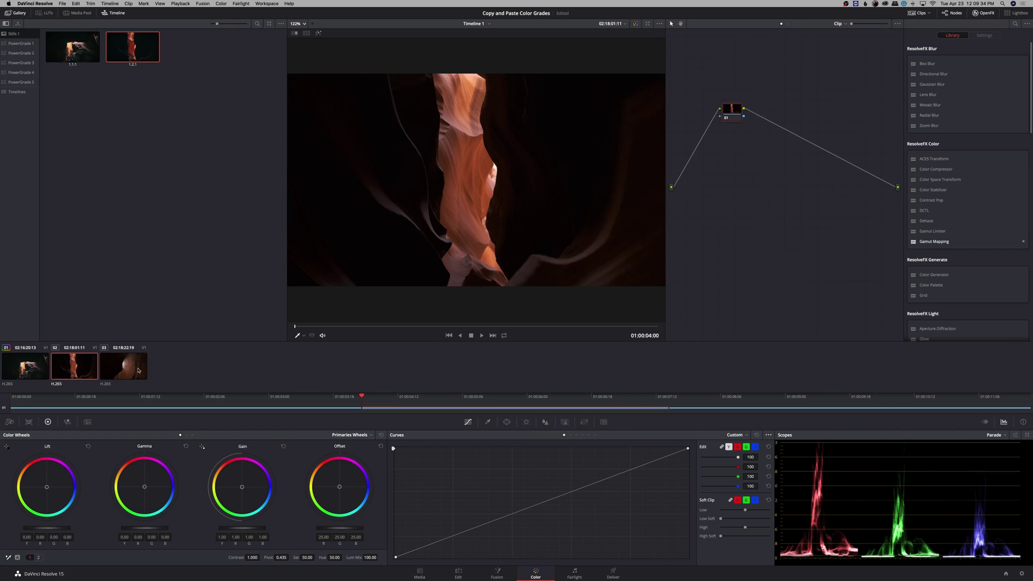
# Select clips 02 and 03 and apply still 1.2.1's grade to both
pyautogui.keyDown('super'); pyautogui.click(132, 370); pyautogui.keyUp('super')
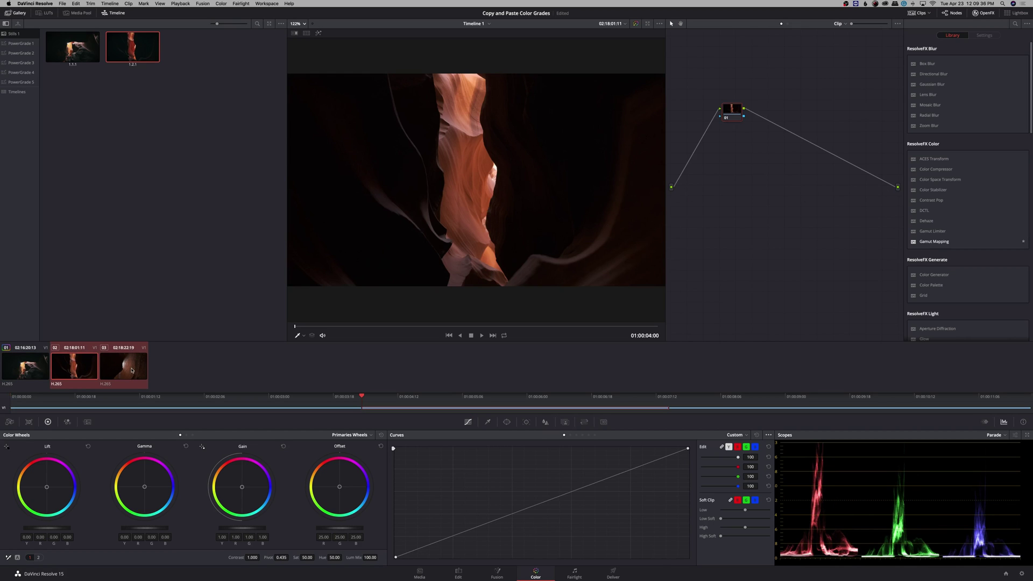
pyautogui.rightClick(22, 367)
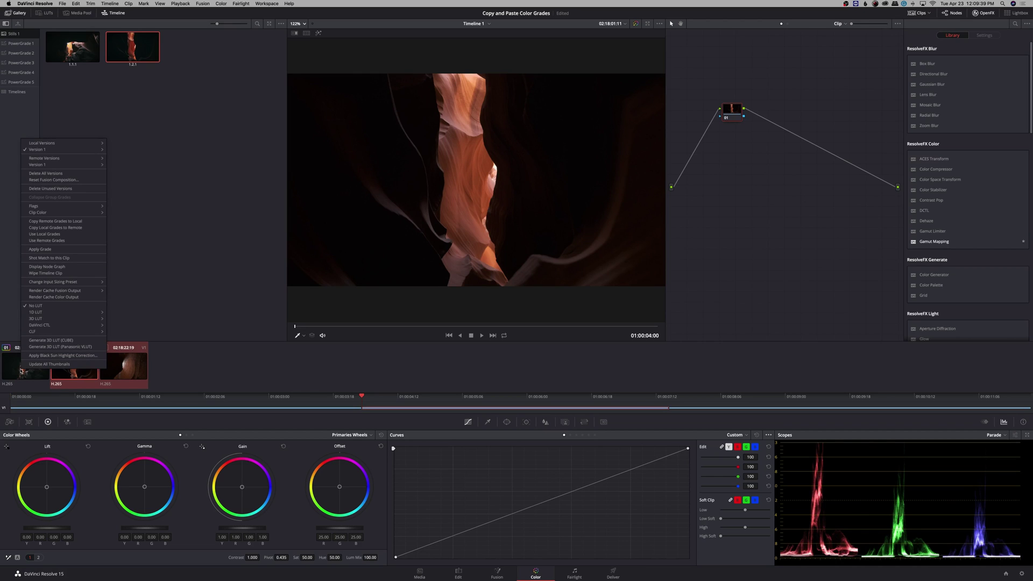
pyautogui.click(54, 253)
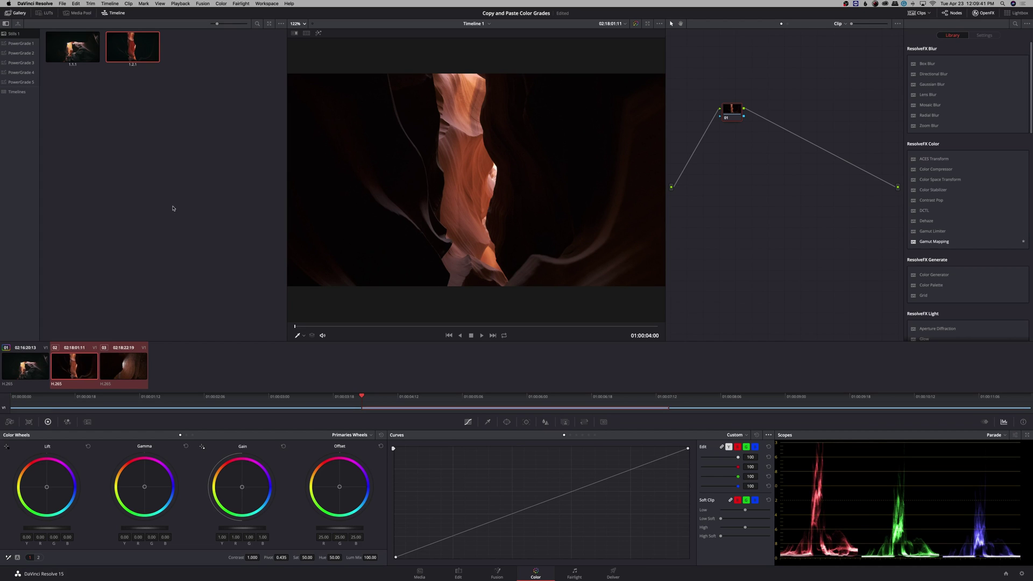
pyautogui.rightClick(129, 56)
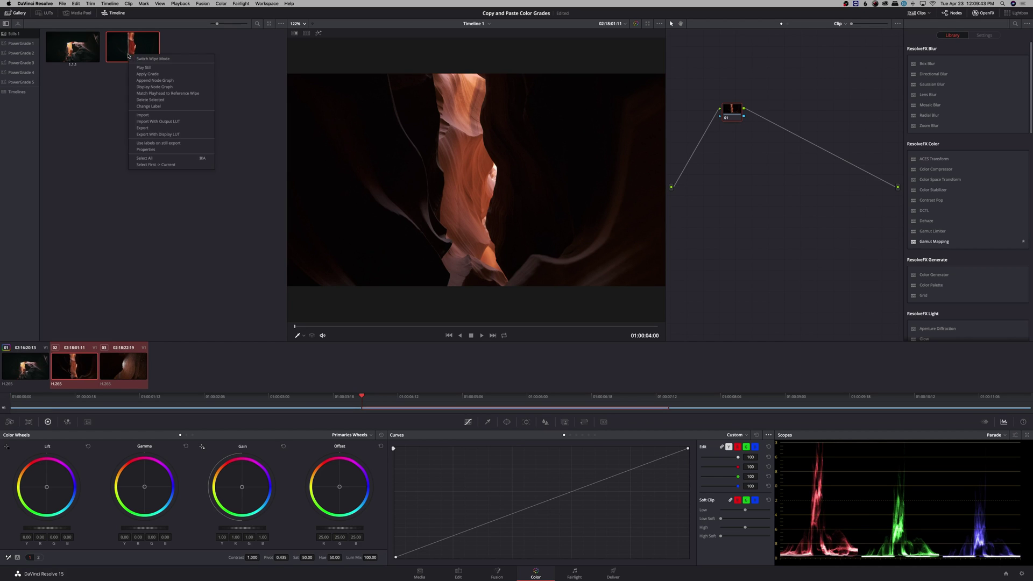
pyautogui.click(170, 77)
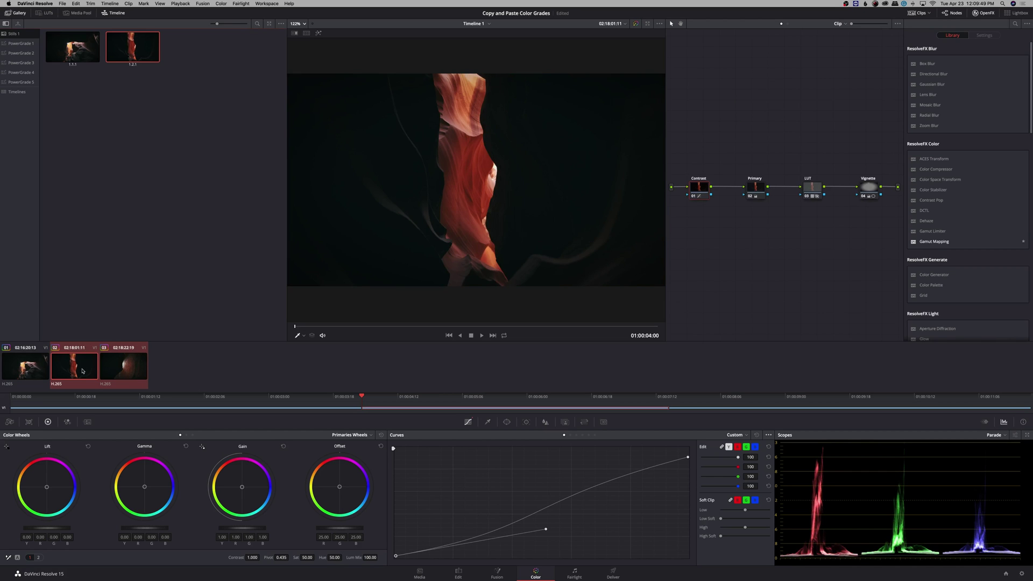
pyautogui.click(120, 371)
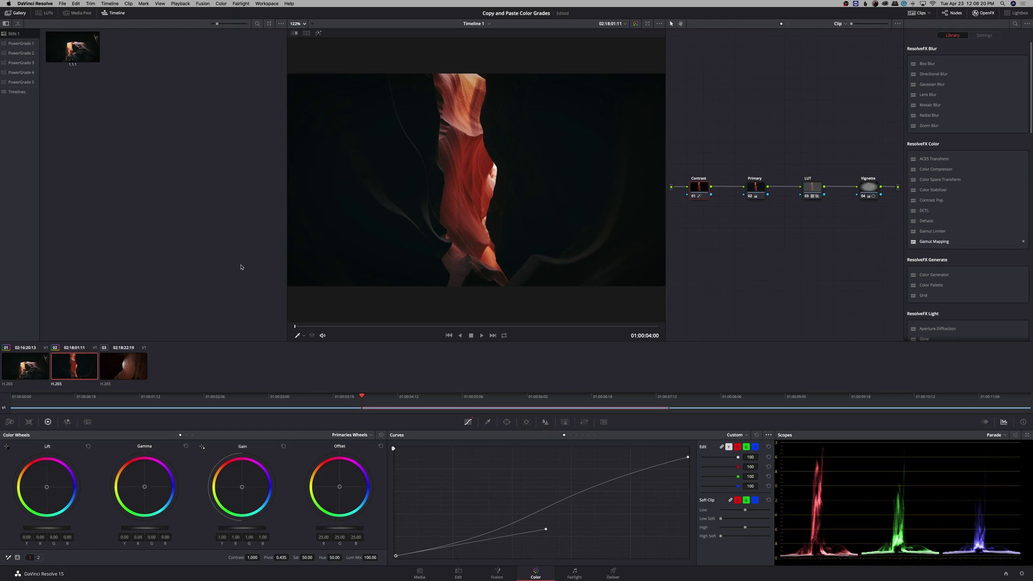
# Grab a still of clip 02's graded frame from the viewer
pyautogui.rightClick(478, 190)
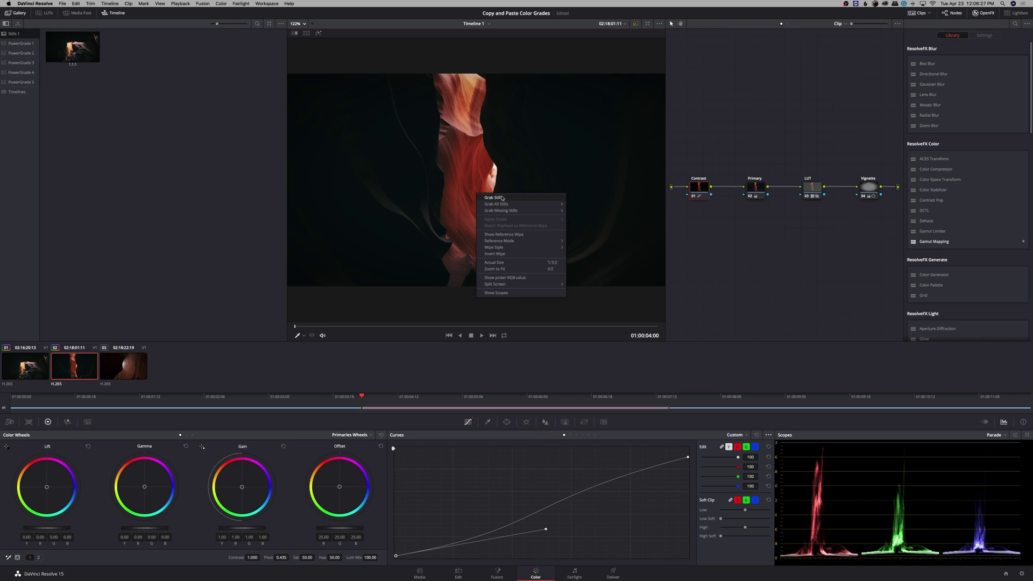
pyautogui.click(520, 198)
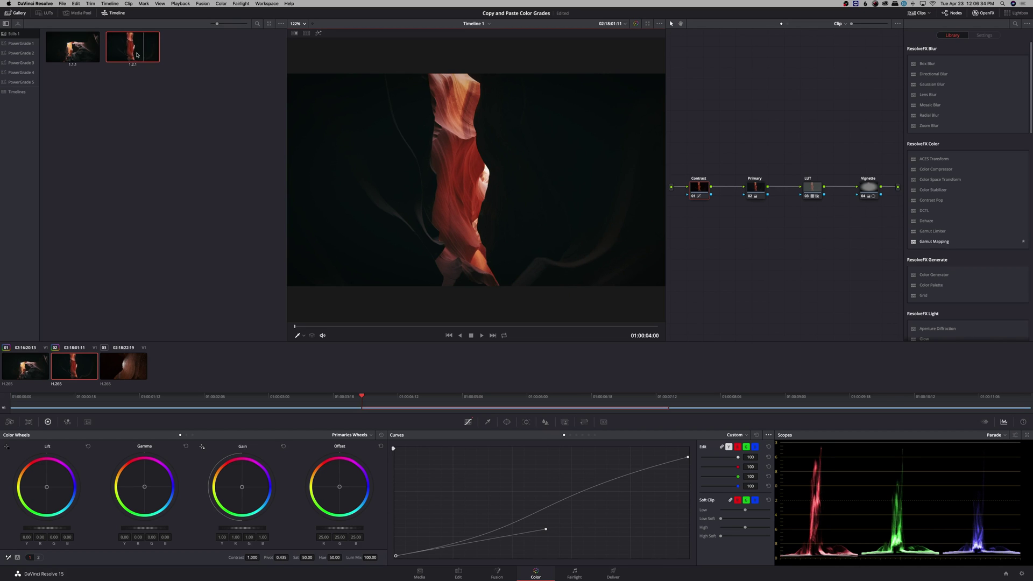
# Apply still 1.2.1's four-node grade to clip 03
pyautogui.click(129, 375)
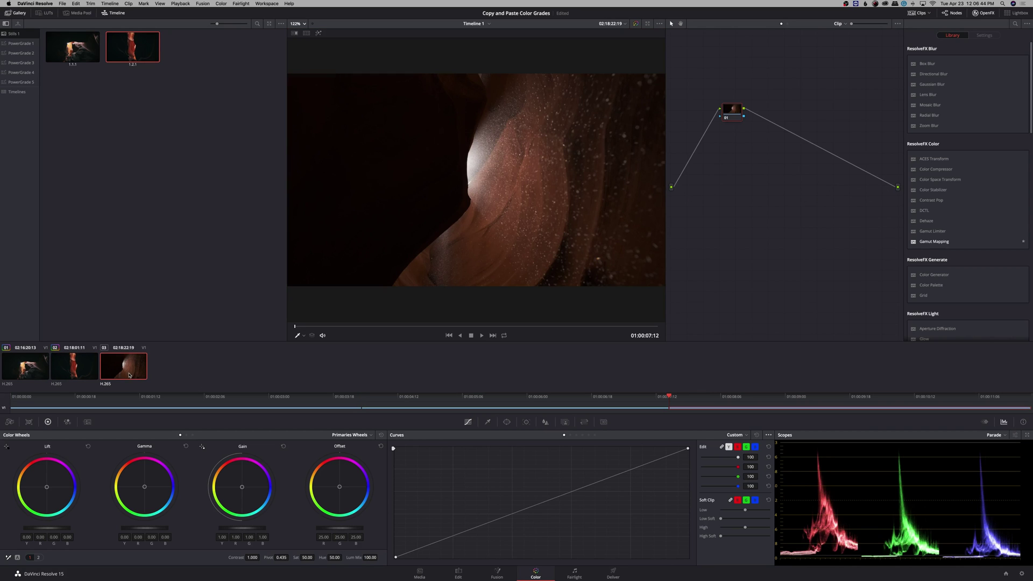
pyautogui.rightClick(134, 49)
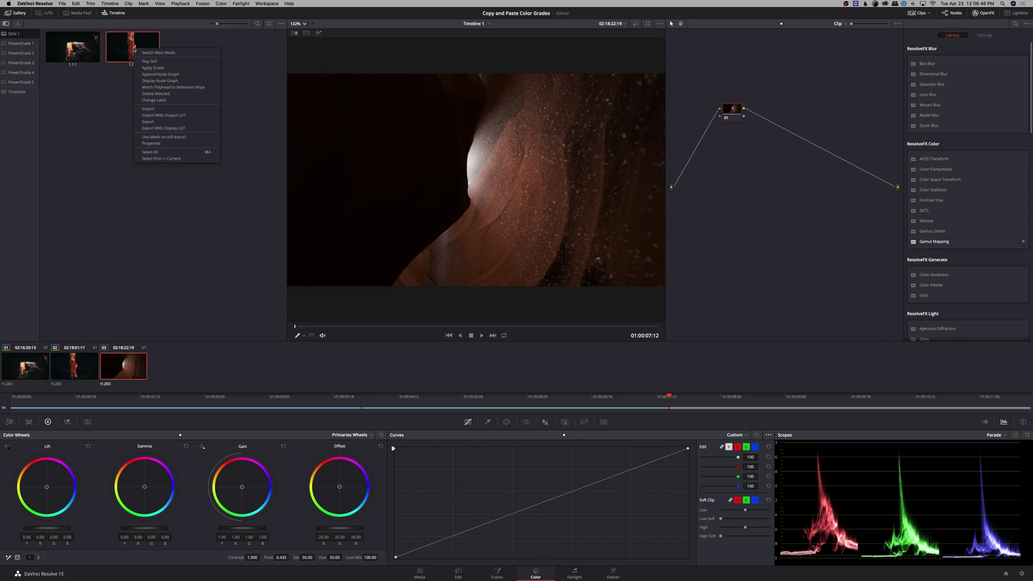
pyautogui.click(162, 68)
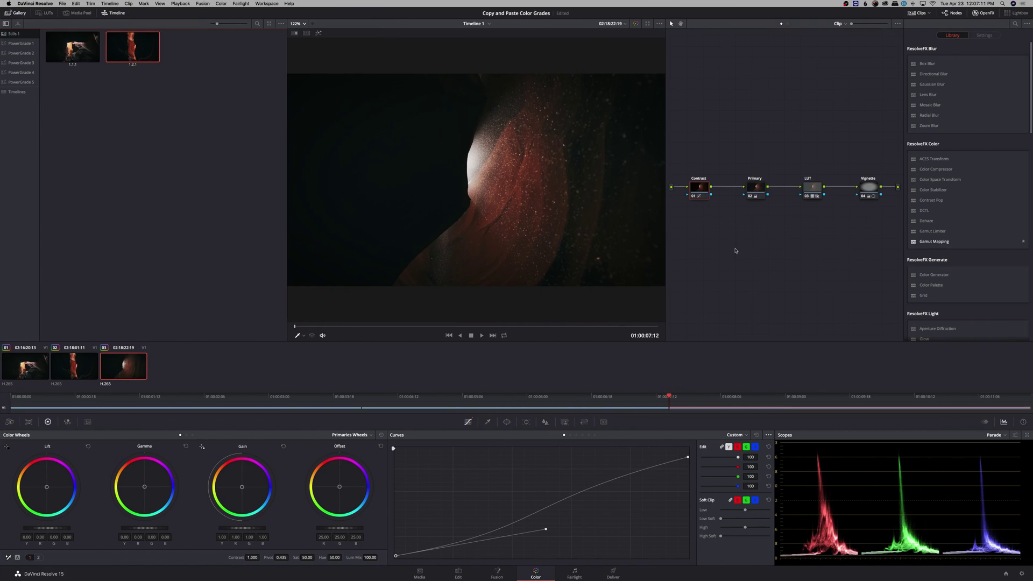
pyautogui.rightClick(735, 250)
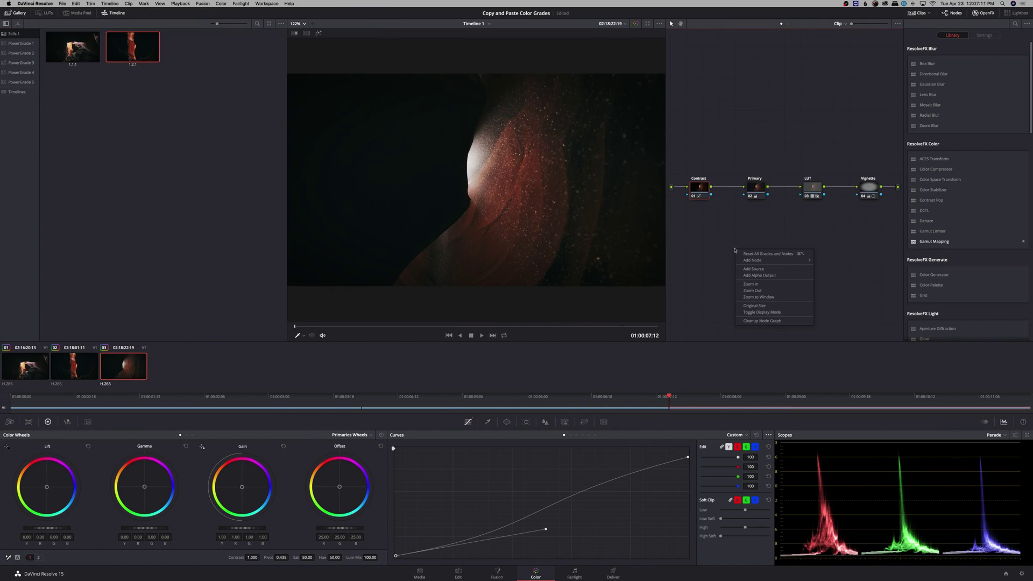
# Reset clip 03 to one node and copy the Vignette node settings from clip 02
pyautogui.click(775, 256)
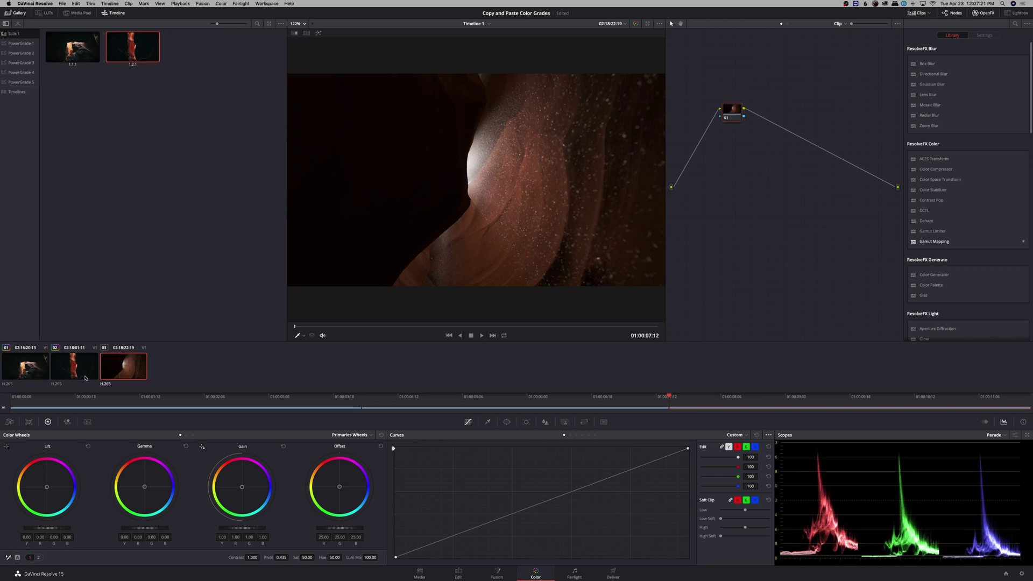
pyautogui.click(85, 376)
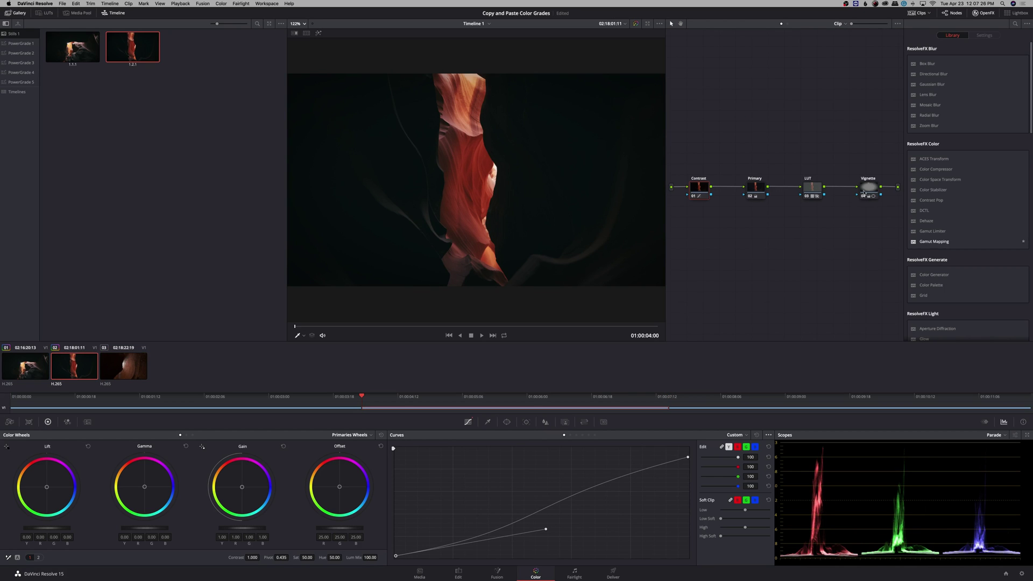
pyautogui.hotkey('ctrl', 'c')
pyautogui.click(124, 369)
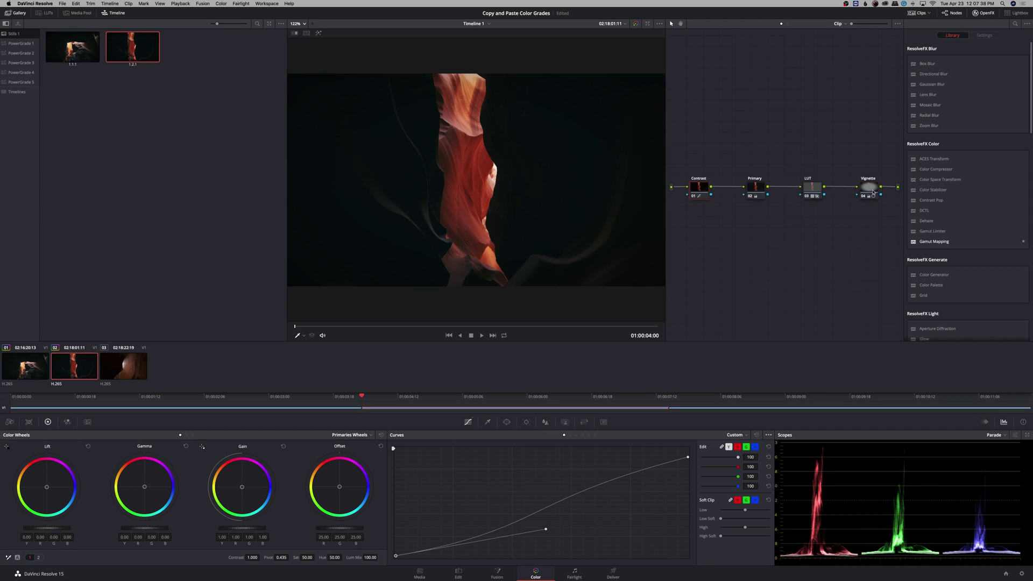
pyautogui.click(872, 192)
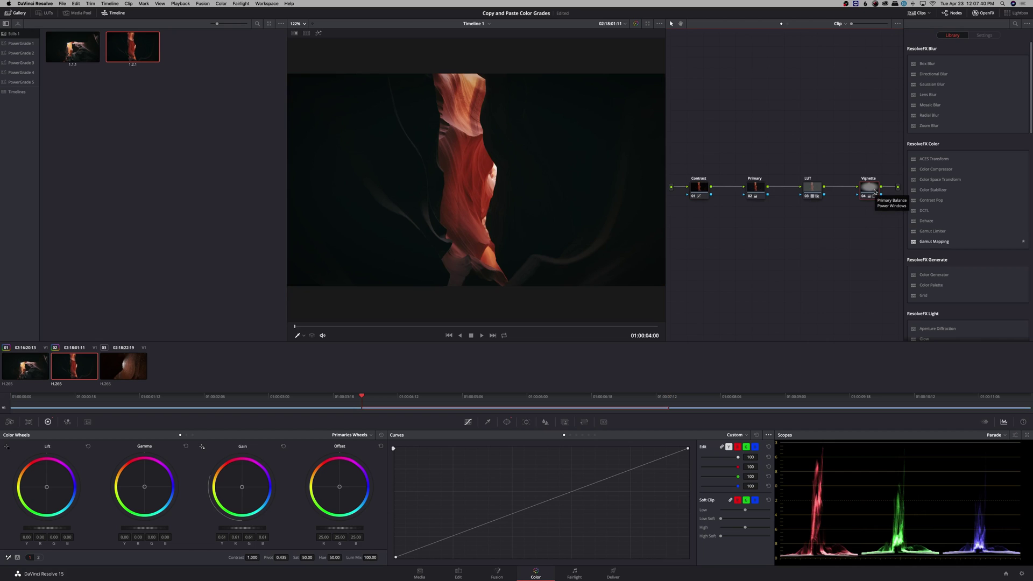
# Paste the Vignette settings onto clip 03's node, then reset that node's grade
pyautogui.click(124, 365)
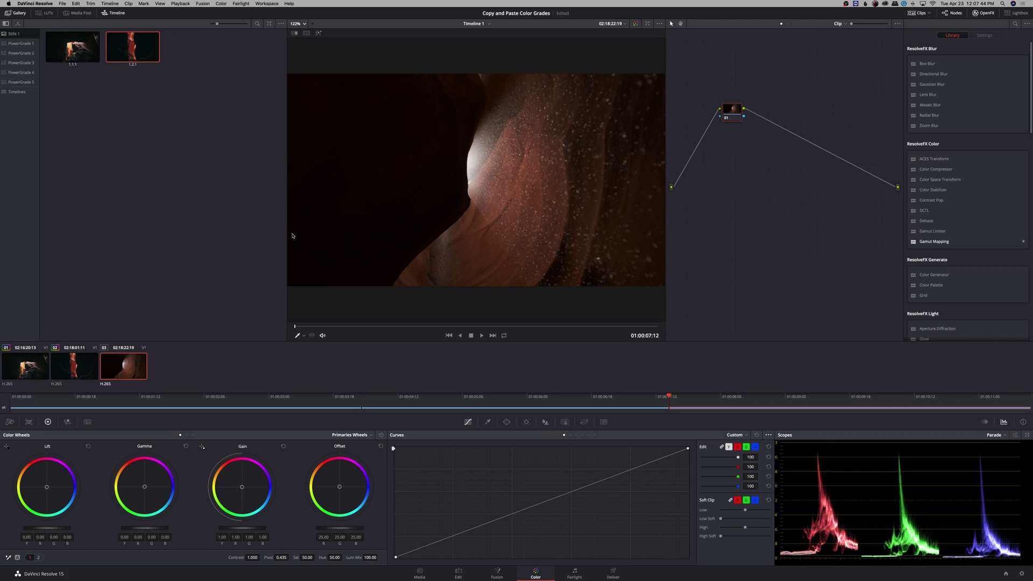
pyautogui.moveTo(733, 113); pyautogui.dragTo(742, 180)
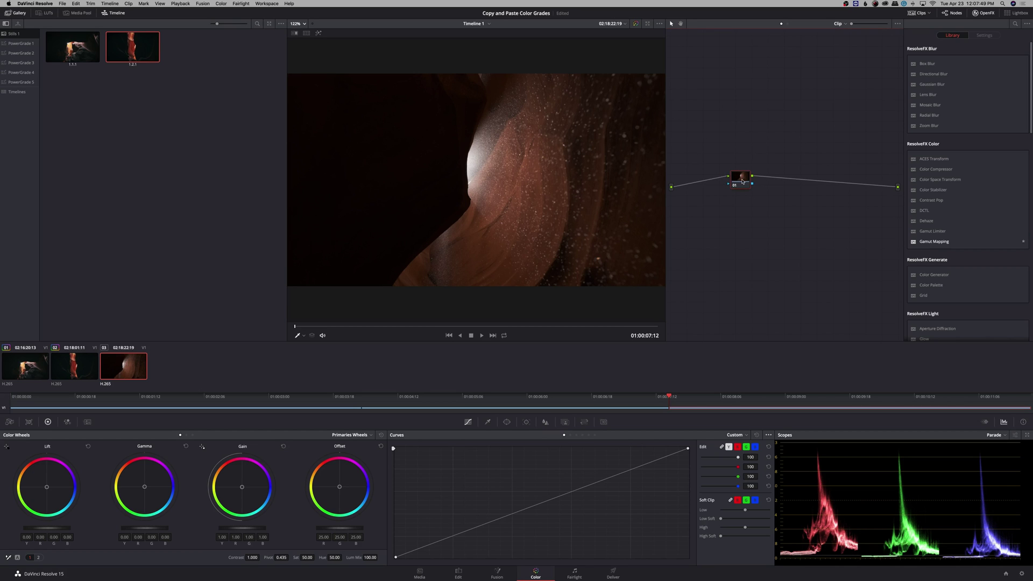
pyautogui.hotkey('ctrl', 'v')
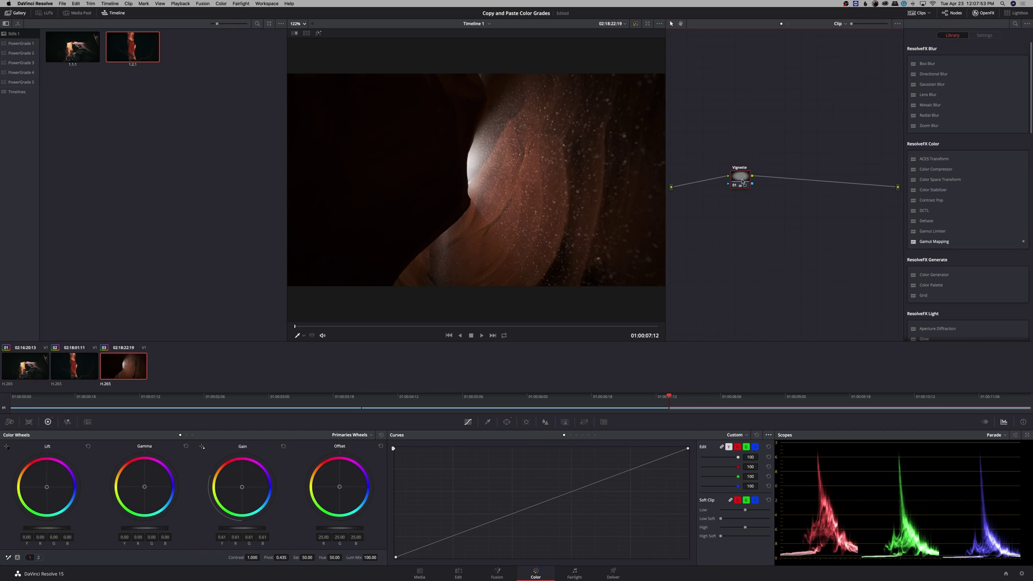
pyautogui.rightClick(737, 249)
pyautogui.click(769, 252)
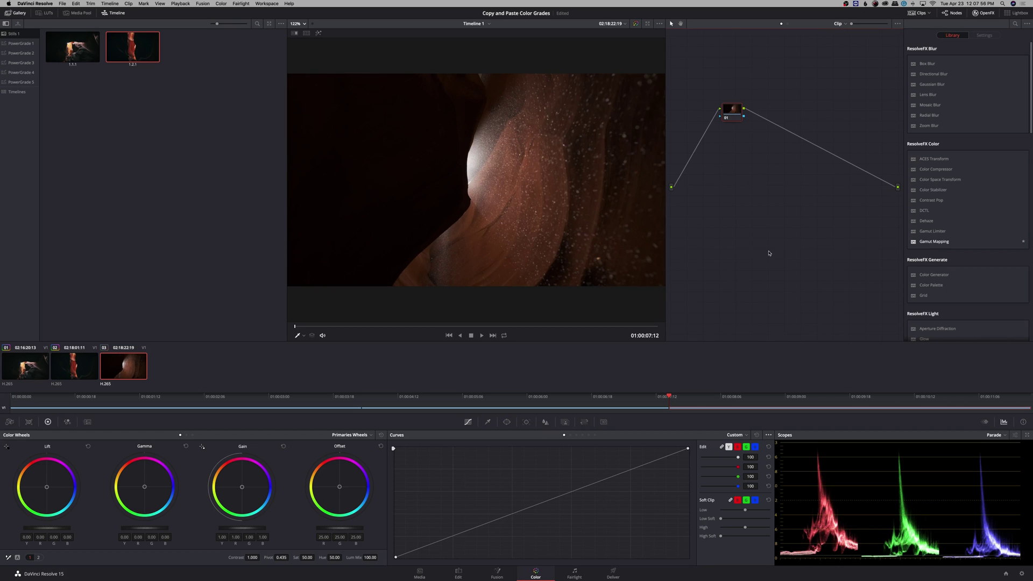
# Show clip 02's node graph separately and drag its Vignette grade onto clip 03's node 01
pyautogui.rightClick(76, 370)
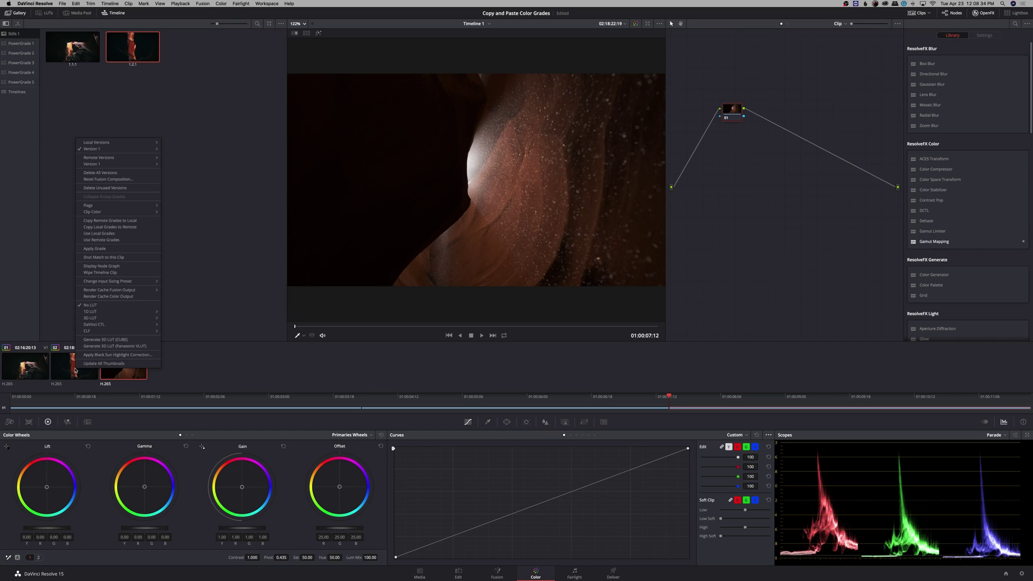
pyautogui.click(126, 268)
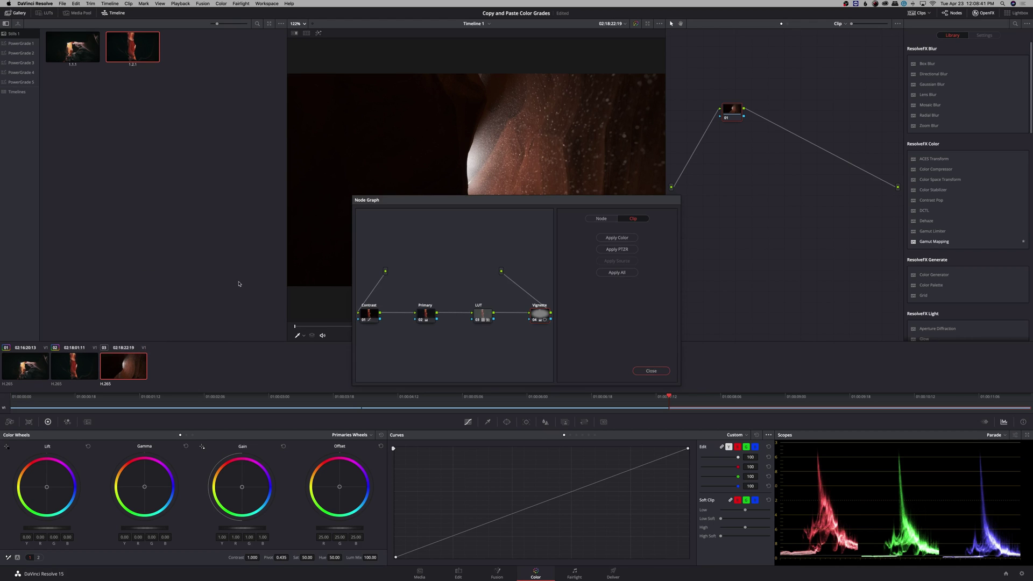
pyautogui.moveTo(456, 202); pyautogui.dragTo(123, 116)
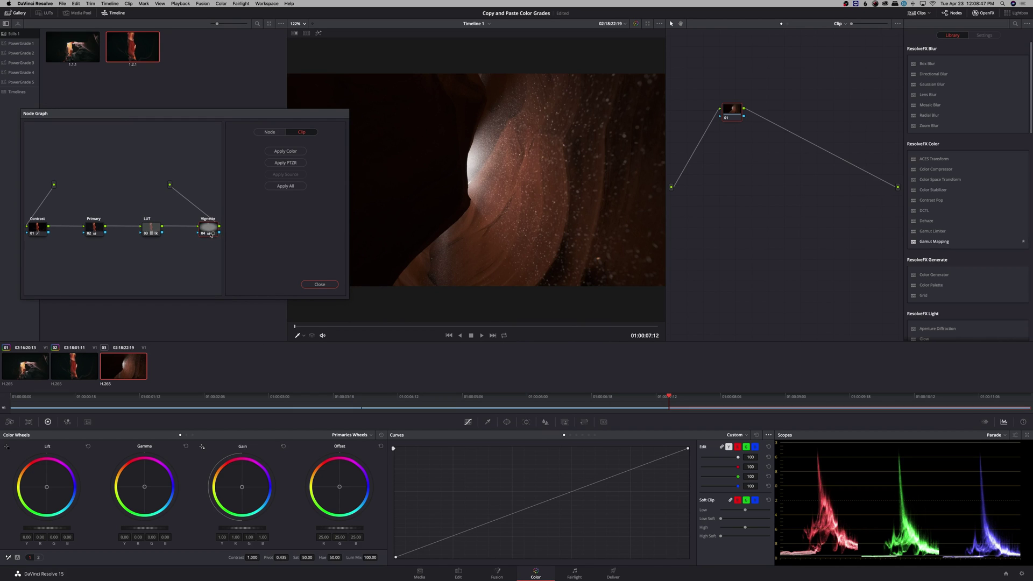
pyautogui.moveTo(209, 229); pyautogui.dragTo(730, 112)
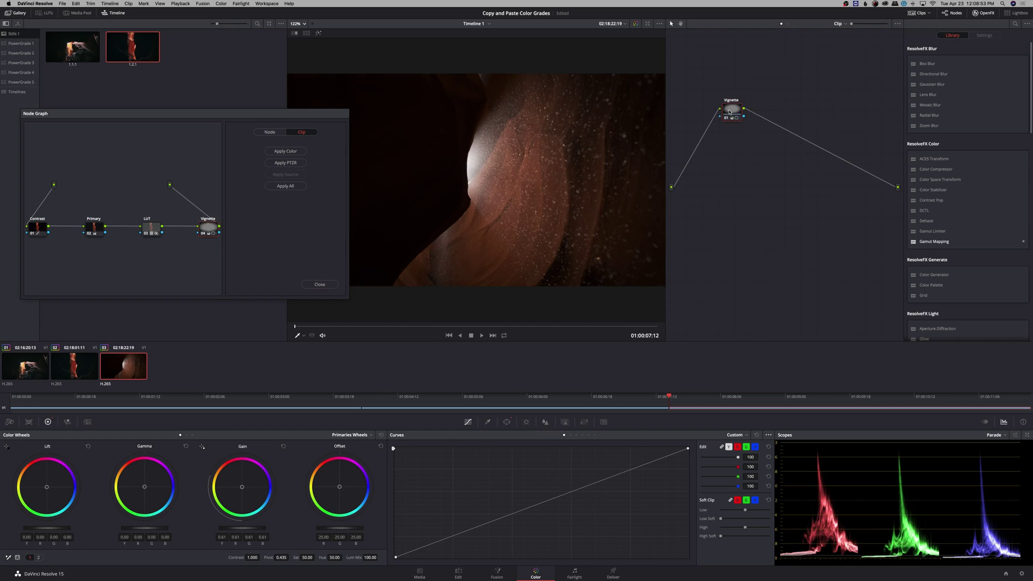
# Add a node before the Vignette node and drag clip 02's Contrast grade onto it
pyautogui.rightClick(729, 112)
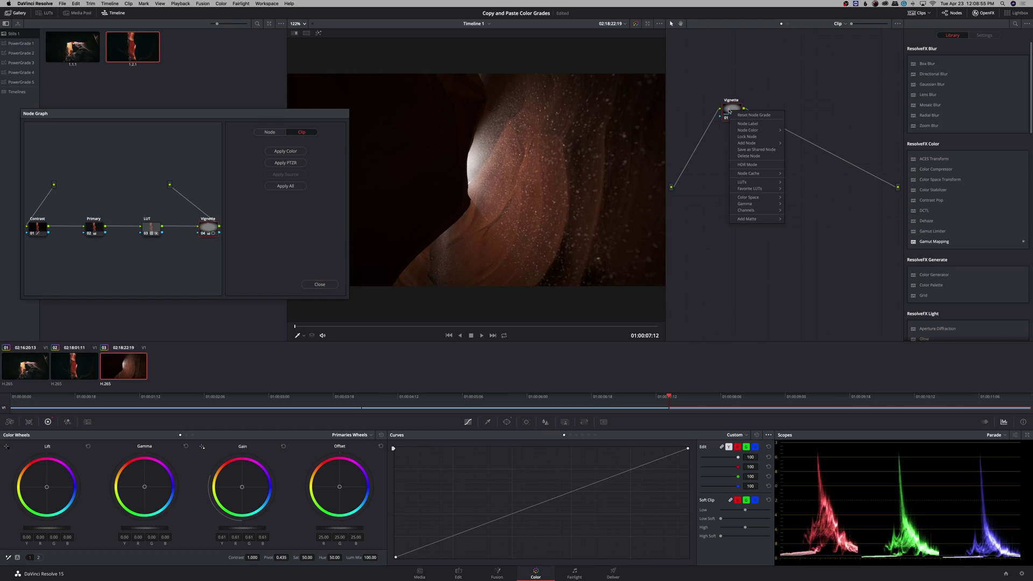
pyautogui.moveTo(768, 147)
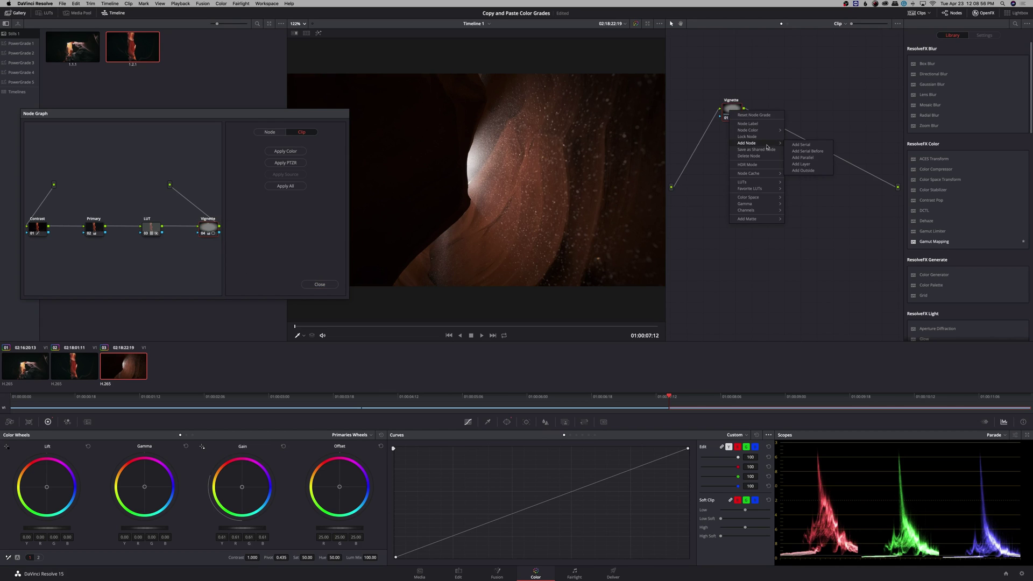
pyautogui.click(808, 151)
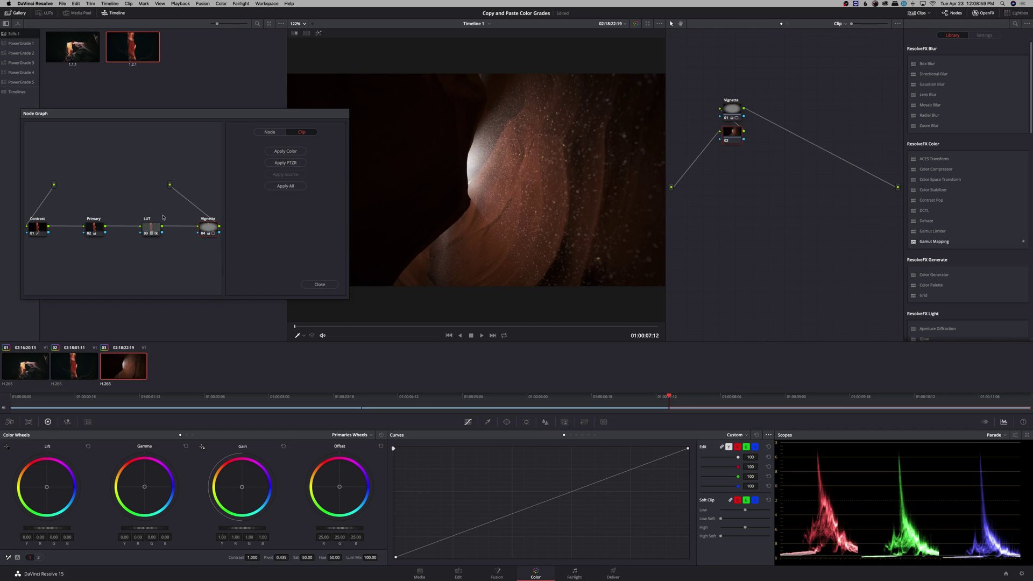
pyautogui.moveTo(90, 230)
pyautogui.moveTo(39, 227); pyautogui.dragTo(736, 136)
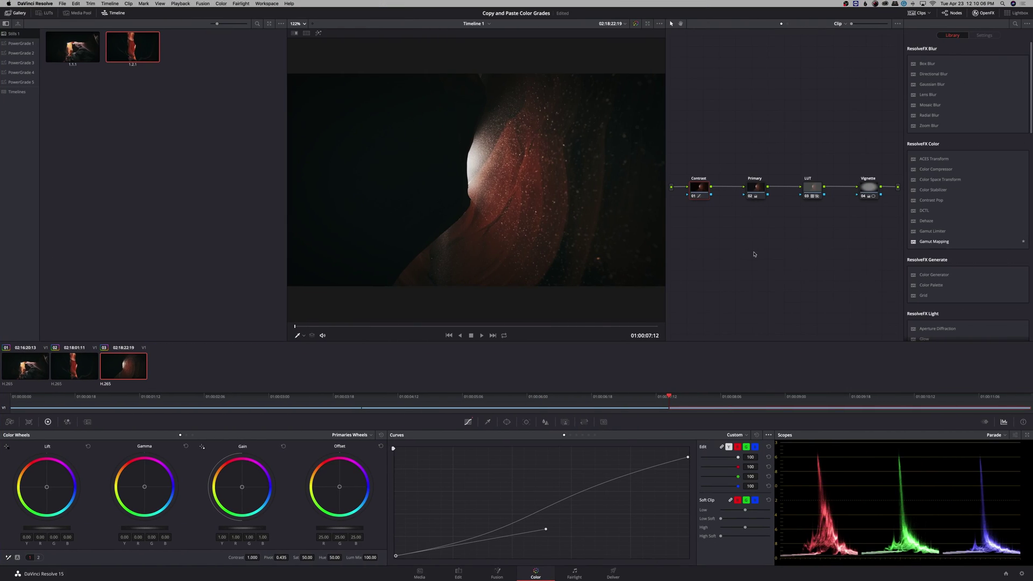
# Reset all of clip 03's grades and nodes, and save clip 02's grade as Memory A
pyautogui.rightClick(735, 244)
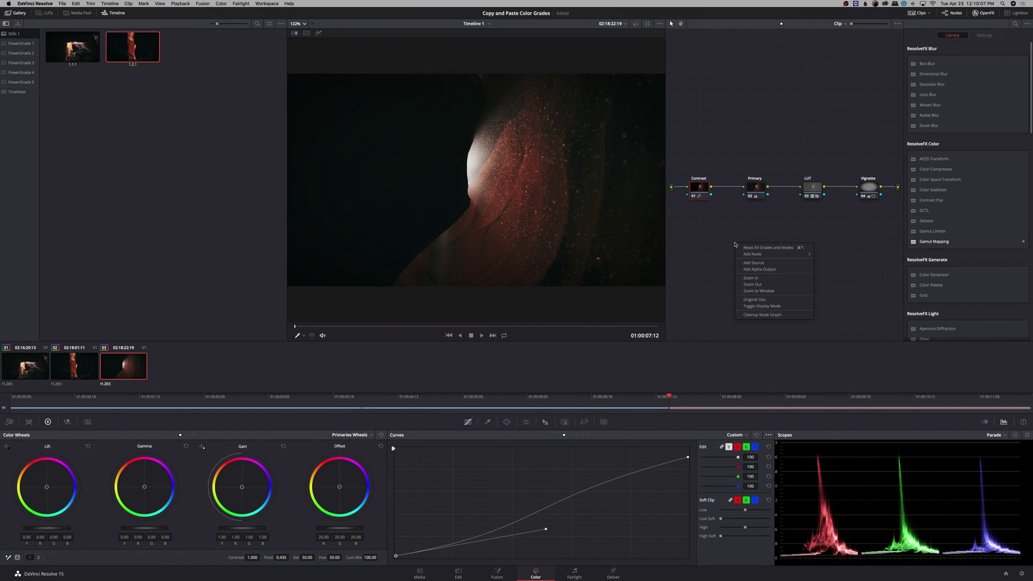
pyautogui.click(777, 250)
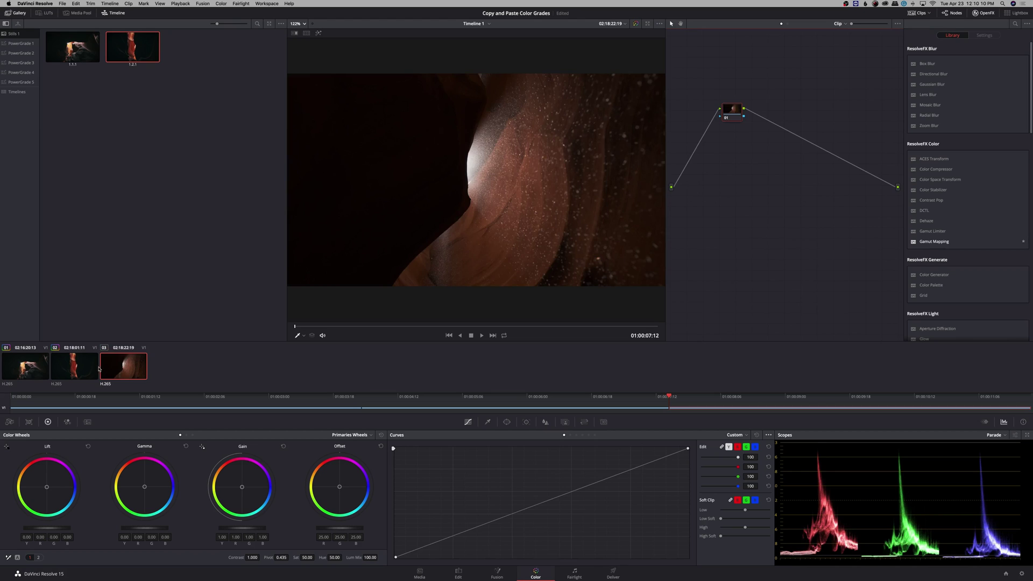
pyautogui.click(76, 366)
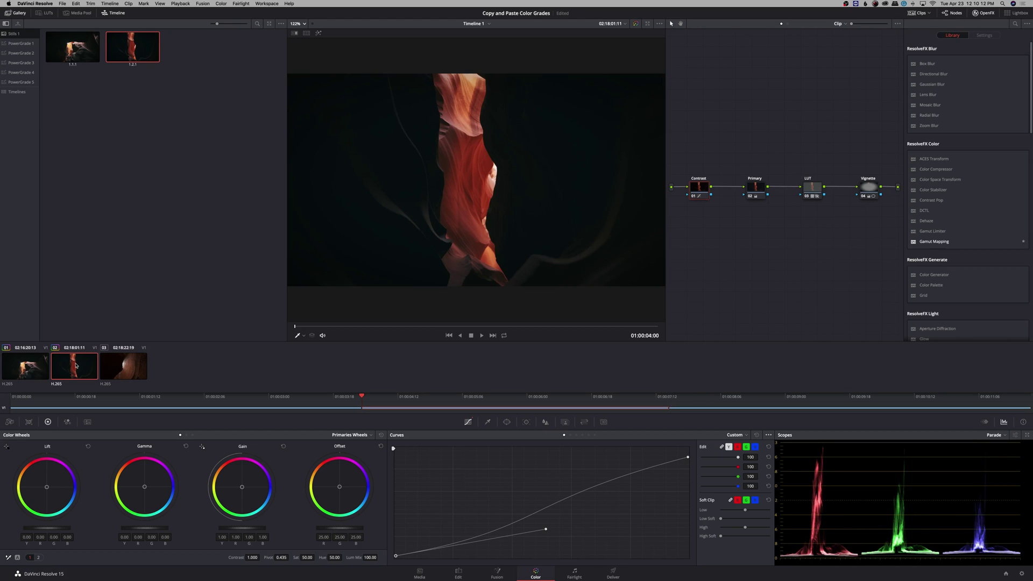
pyautogui.click(221, 4)
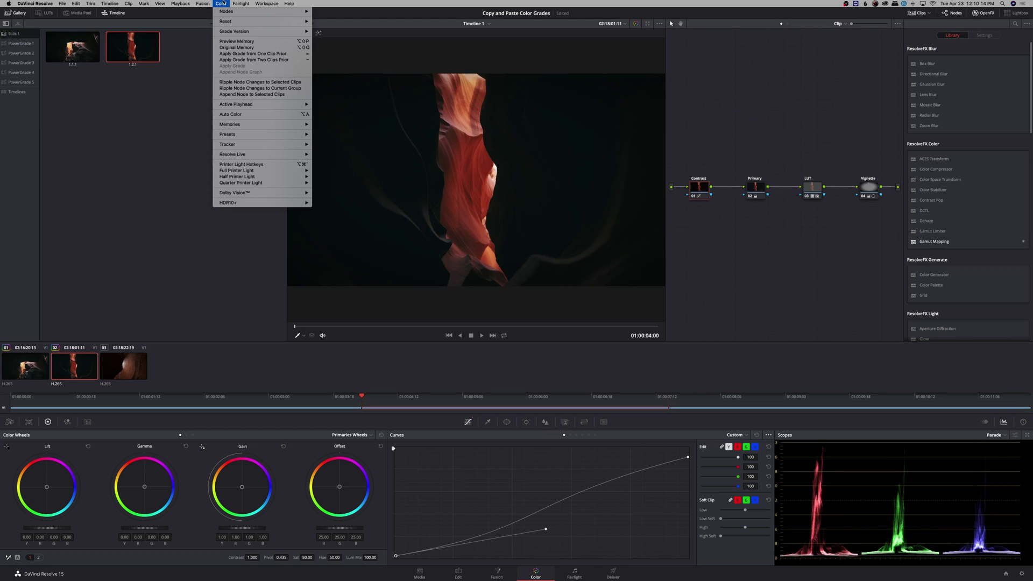
pyautogui.moveTo(280, 125)
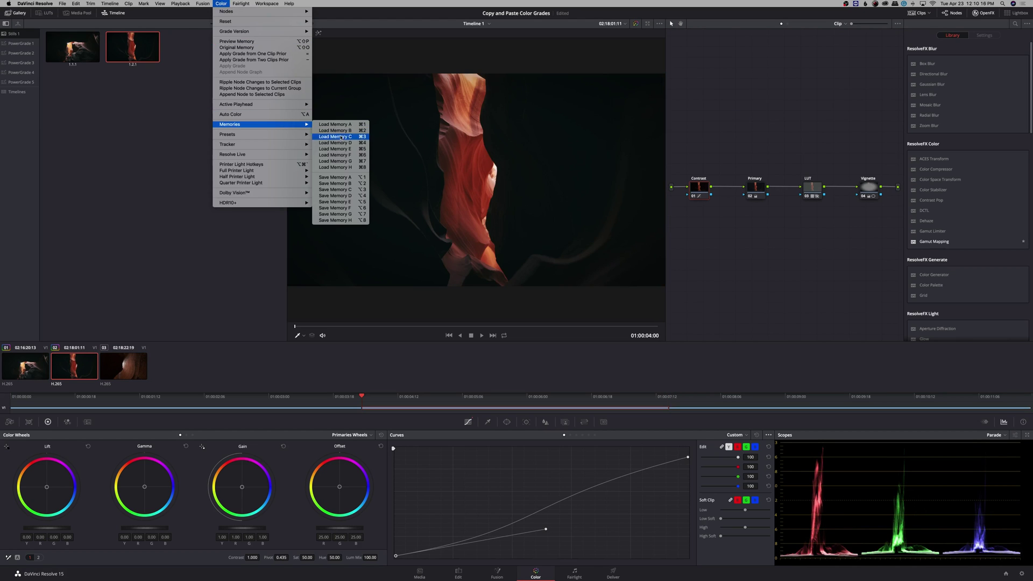
pyautogui.click(355, 178)
# Load Memory A onto clip 03 to give it clip 02's four-node grade
pyautogui.click(128, 371)
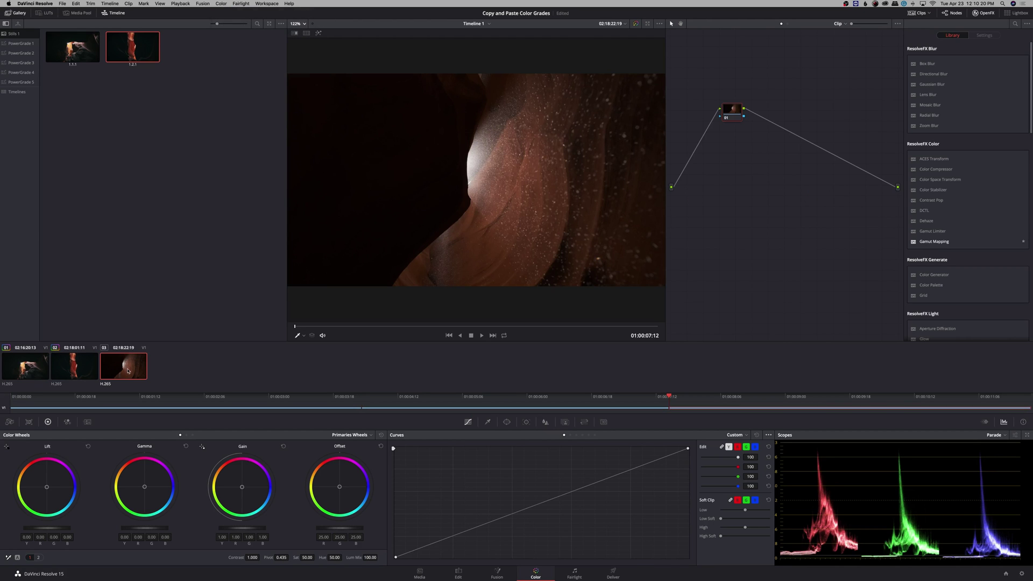
pyautogui.click(223, 3)
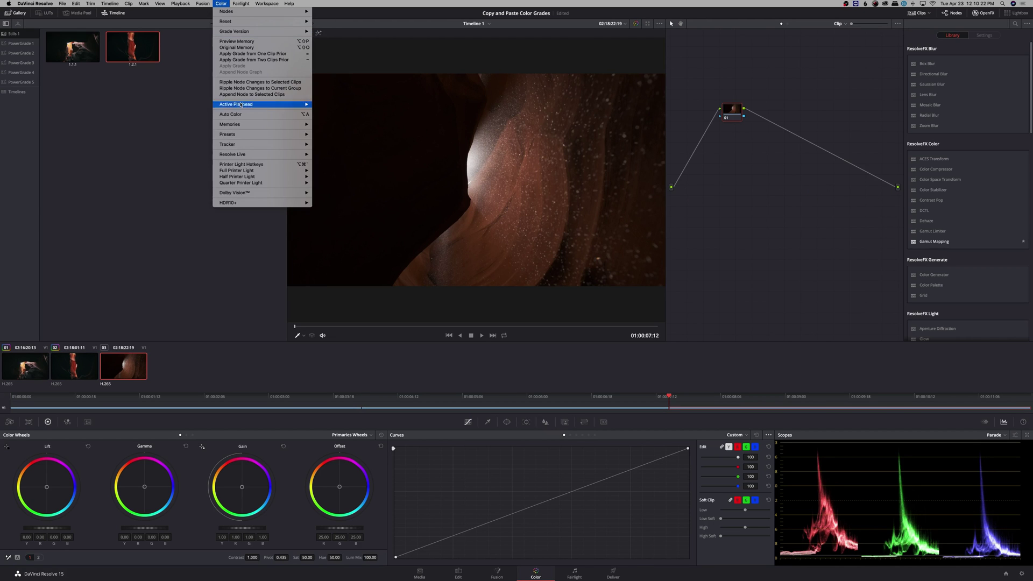
pyautogui.moveTo(253, 124)
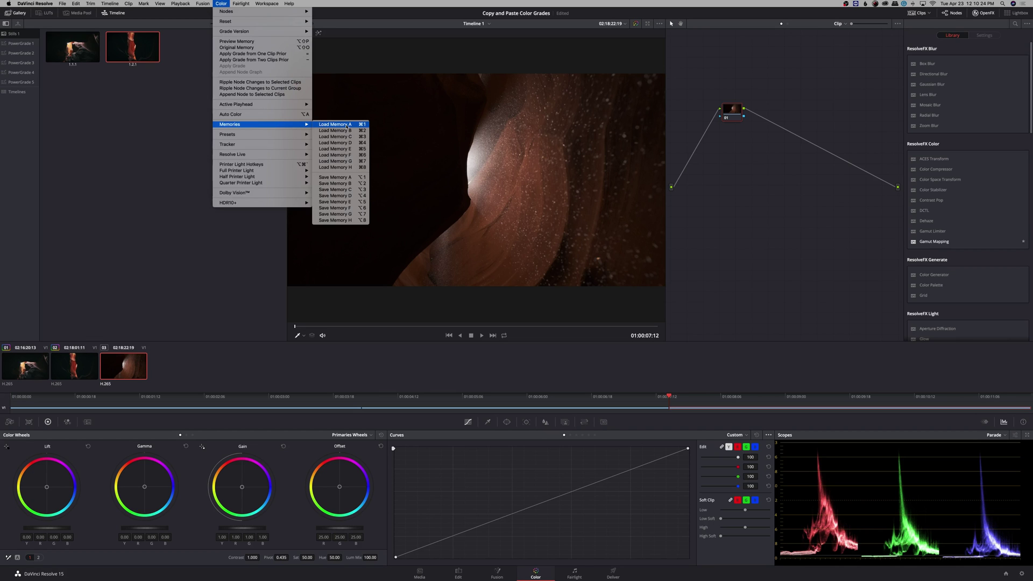
pyautogui.click(347, 125)
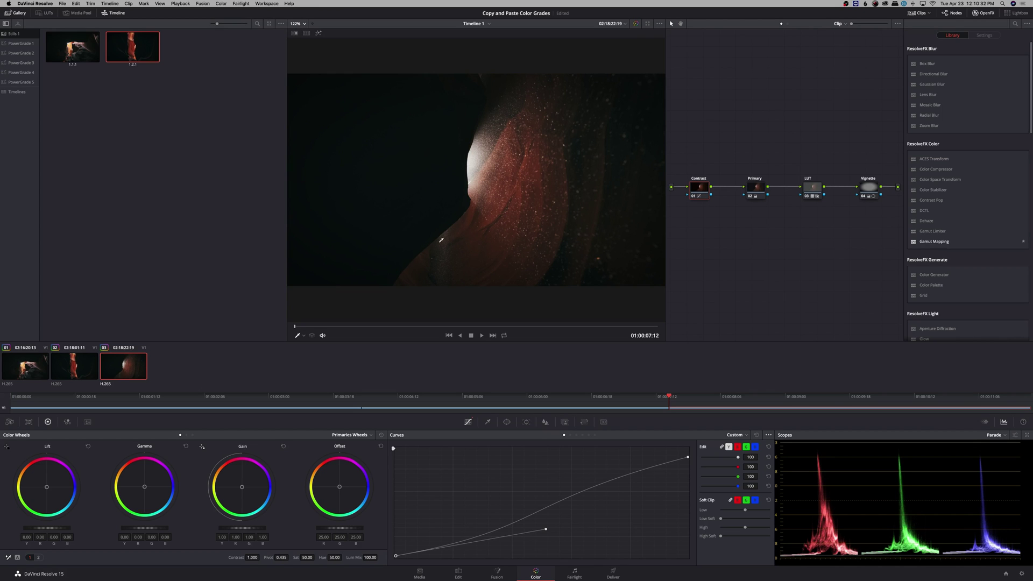
pyautogui.click(76, 365)
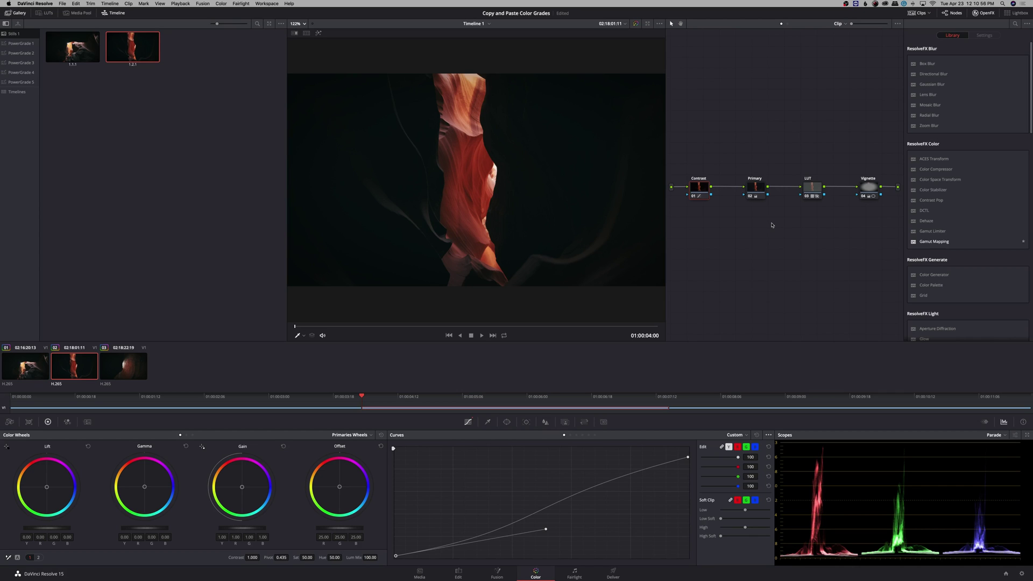
# Clear the node selection in clip 02's node graph
pyautogui.click(823, 166)
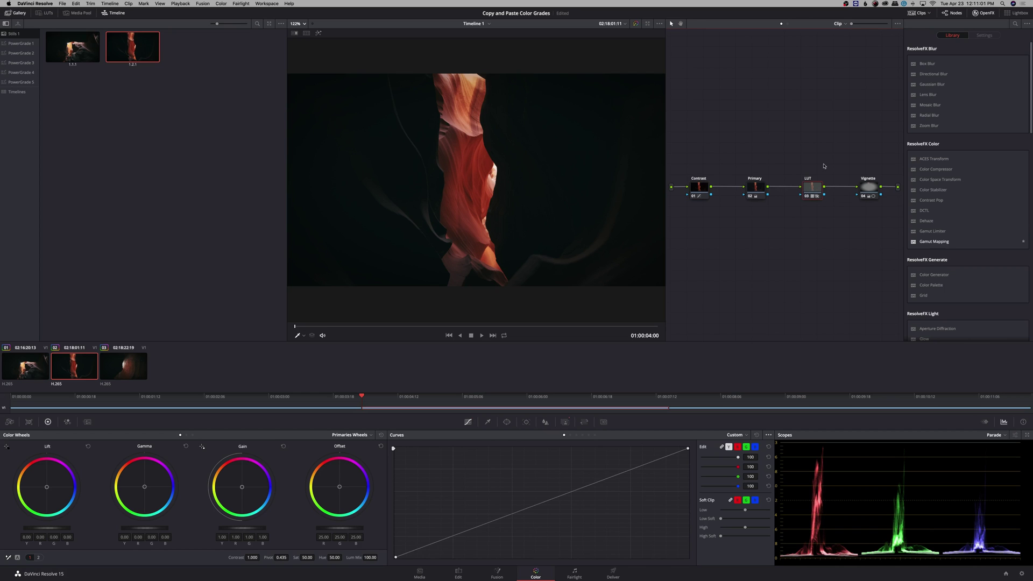